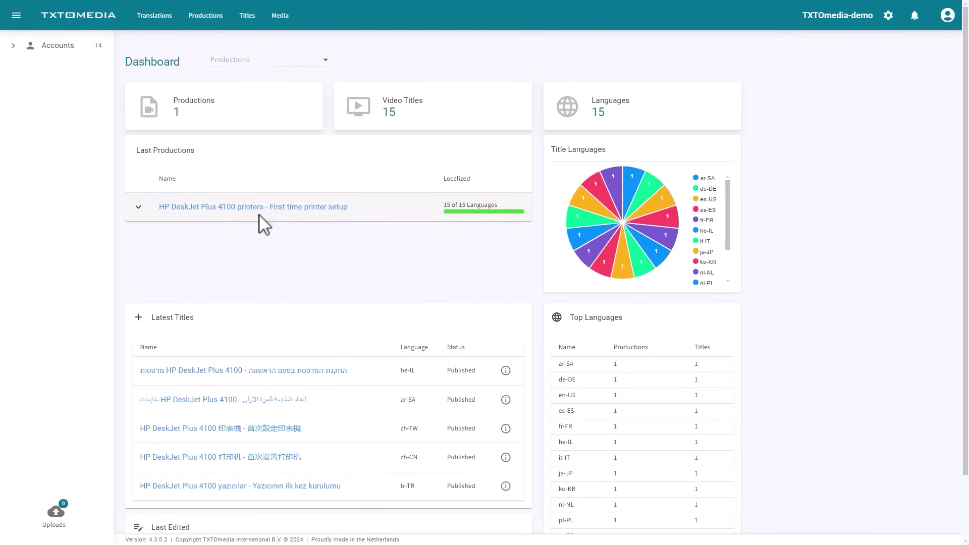
Drag a zipped DITA XML package from the 'XML for 7200 Setup' folder onto the TXTOmedia dashboard to upload it
click(139, 207)
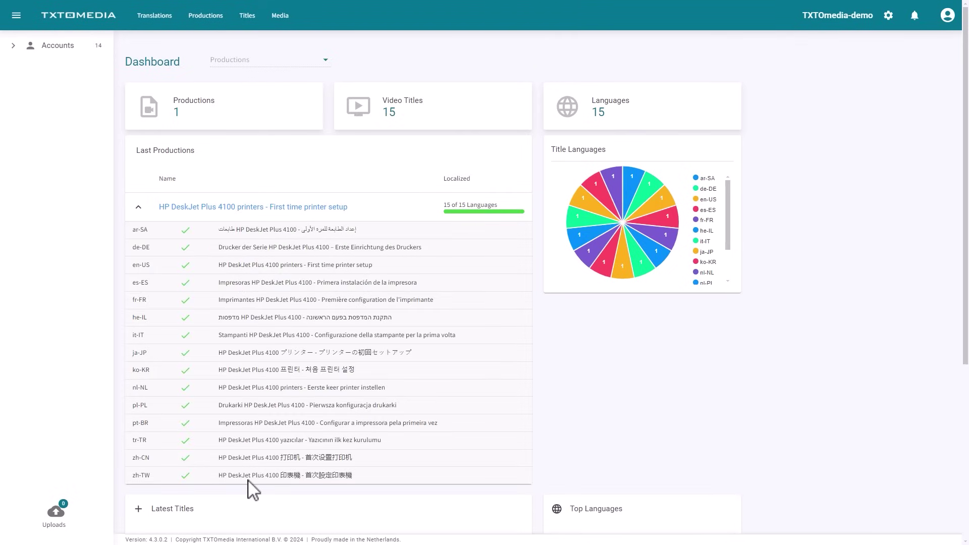
click(140, 208)
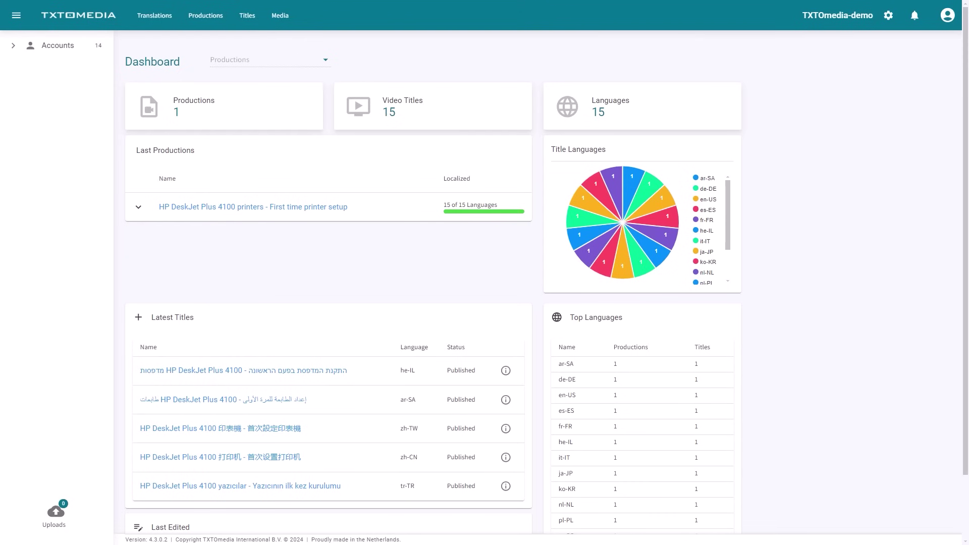
drag(968, 137, 598, 86)
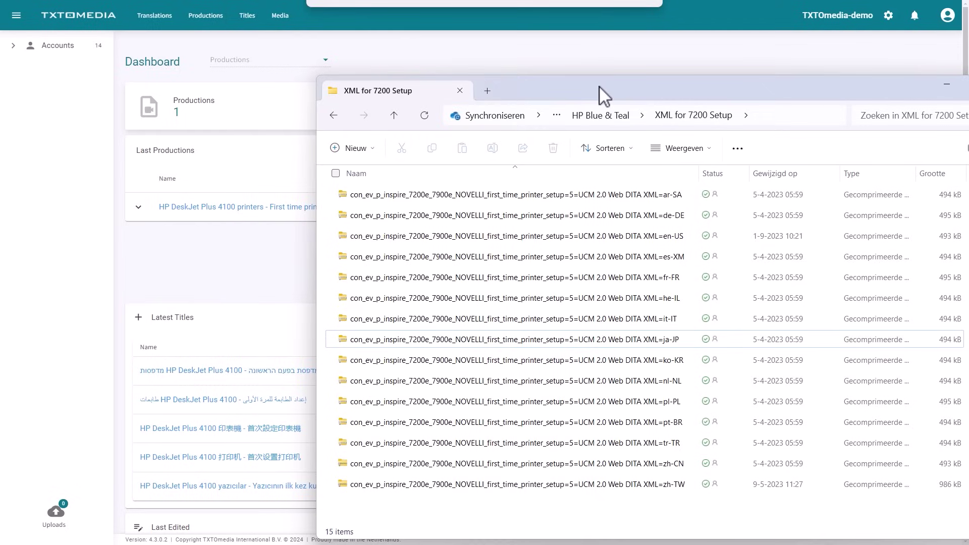
drag(599, 87, 968, 152)
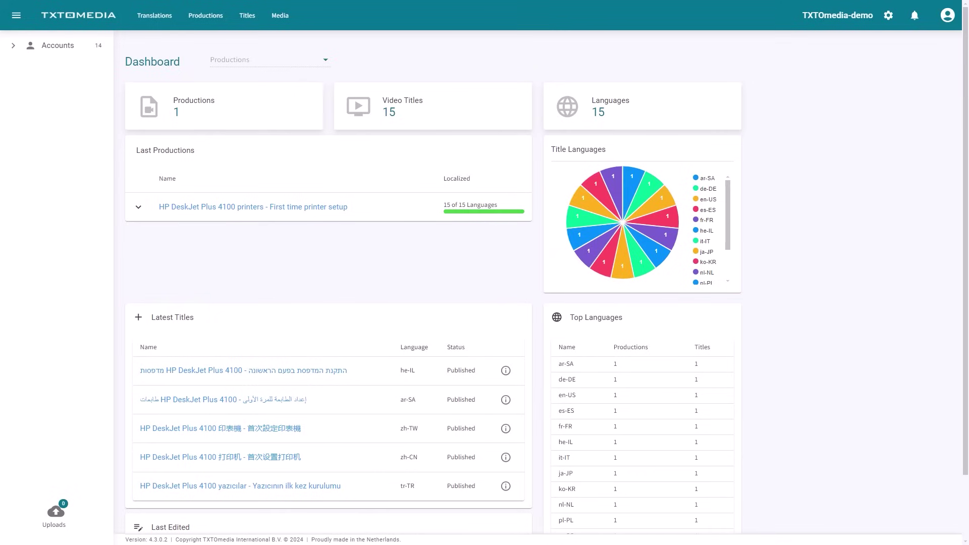
drag(968, 288, 464, 307)
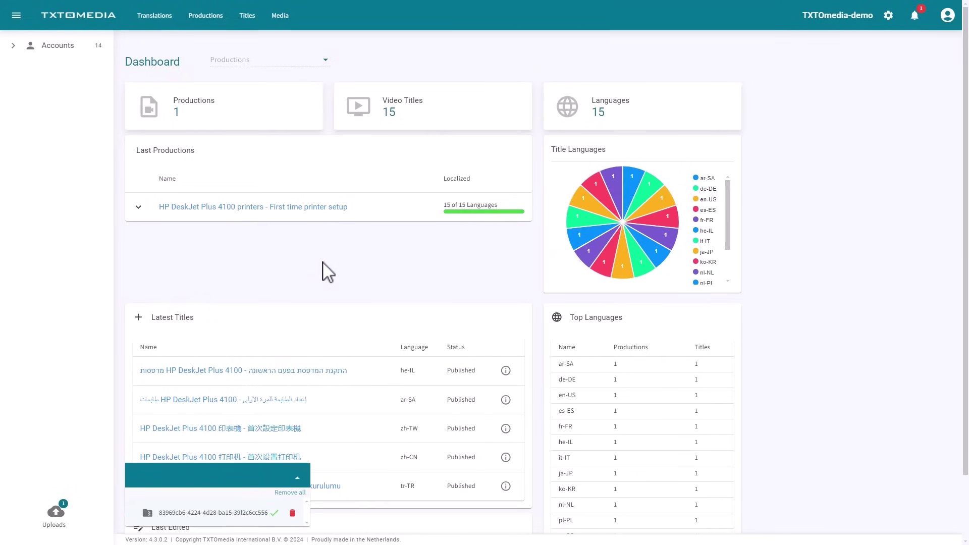
Open the 'HP ENVY Inspire 7200e, 7900e Printers' production from the Productions list
click(207, 16)
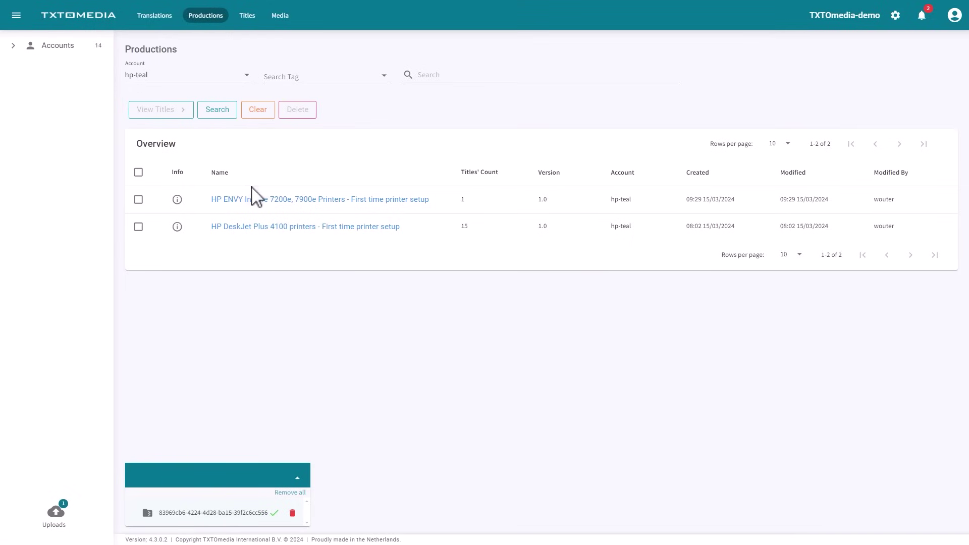
click(255, 200)
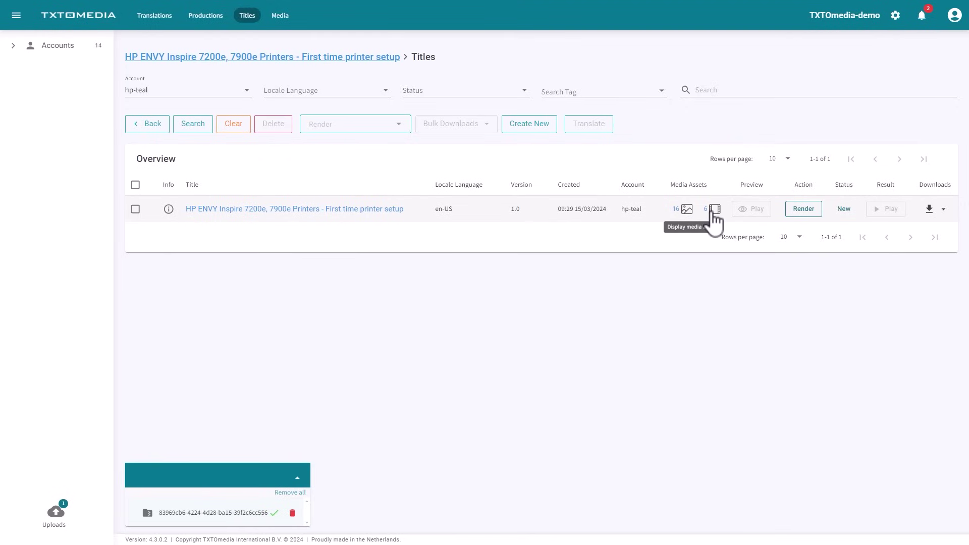
click(714, 215)
scroll(614, 253, down, 10)
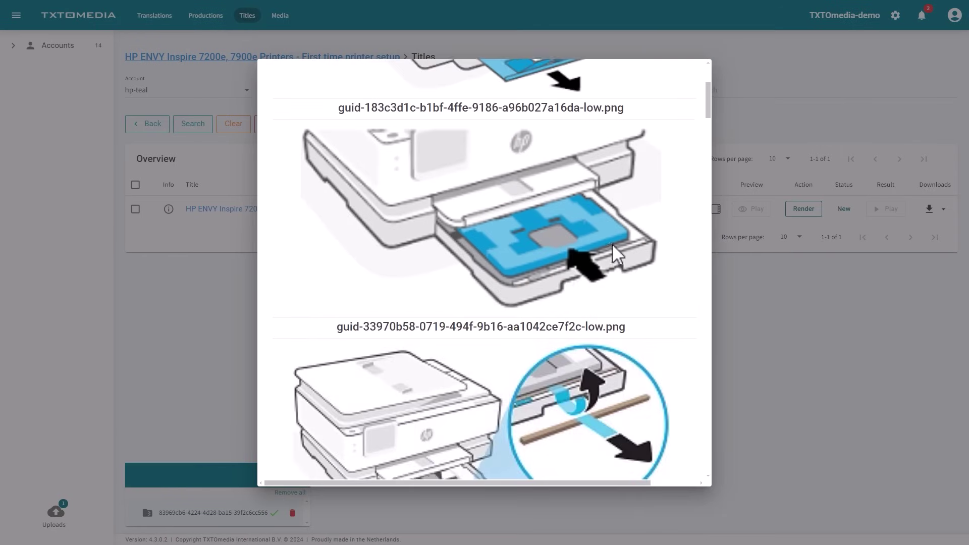
scroll(614, 252, down, 20)
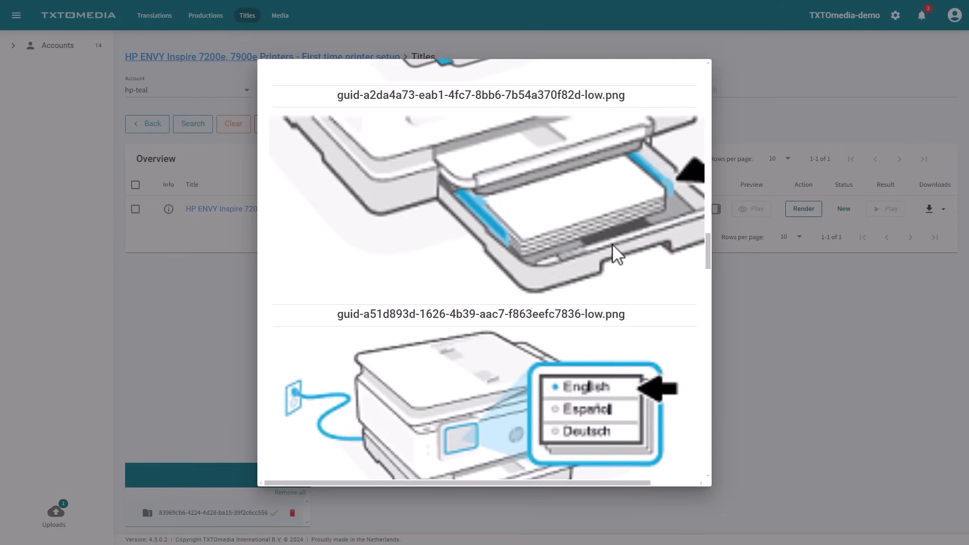
scroll(614, 252, down, 20)
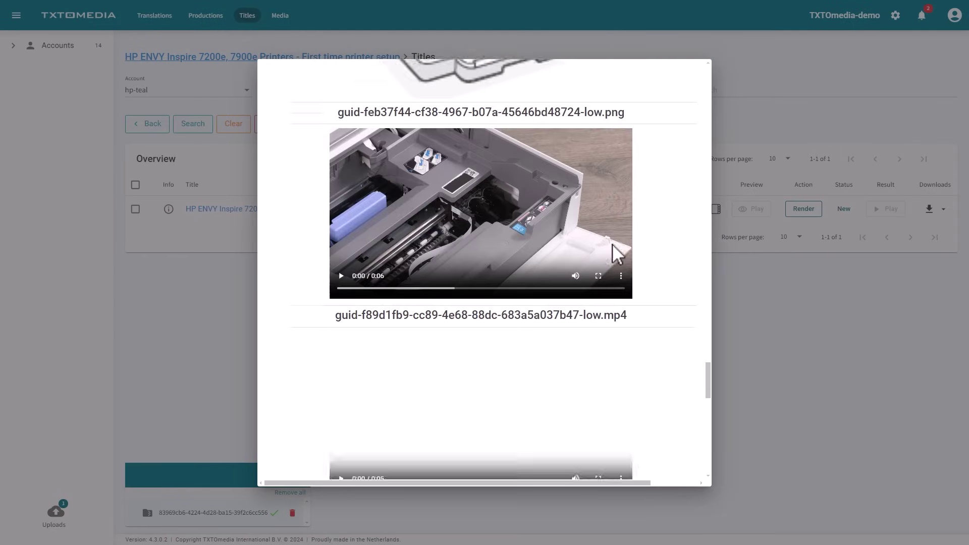
scroll(555, 295, down, 15)
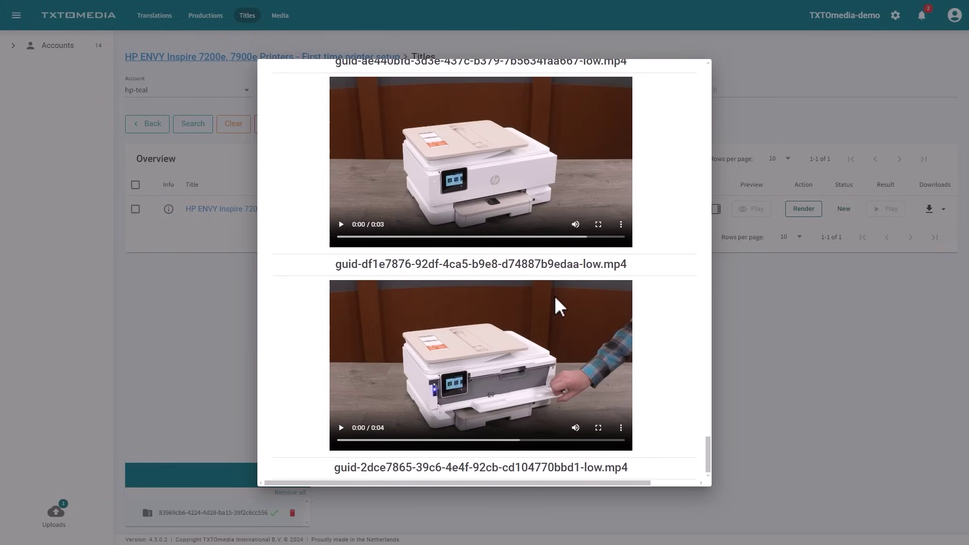
click(773, 338)
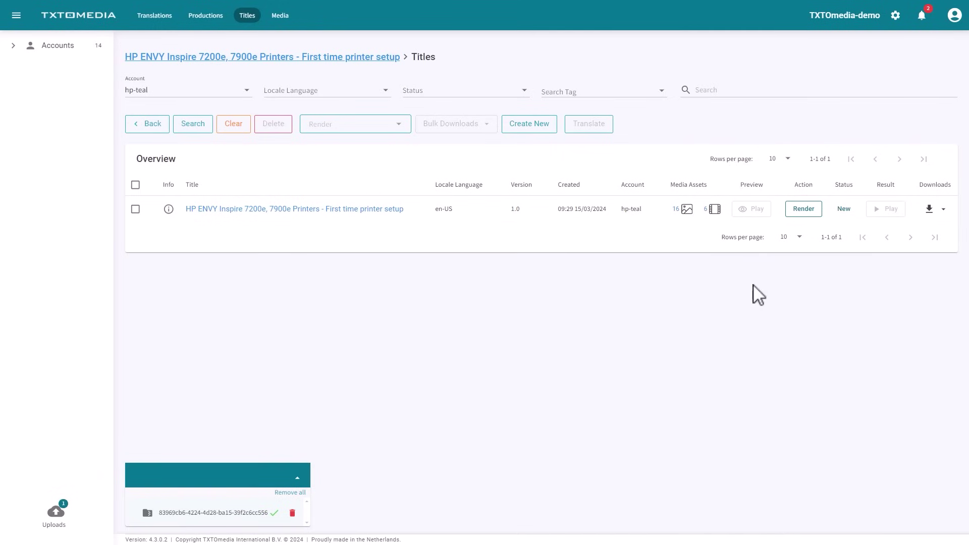
click(942, 210)
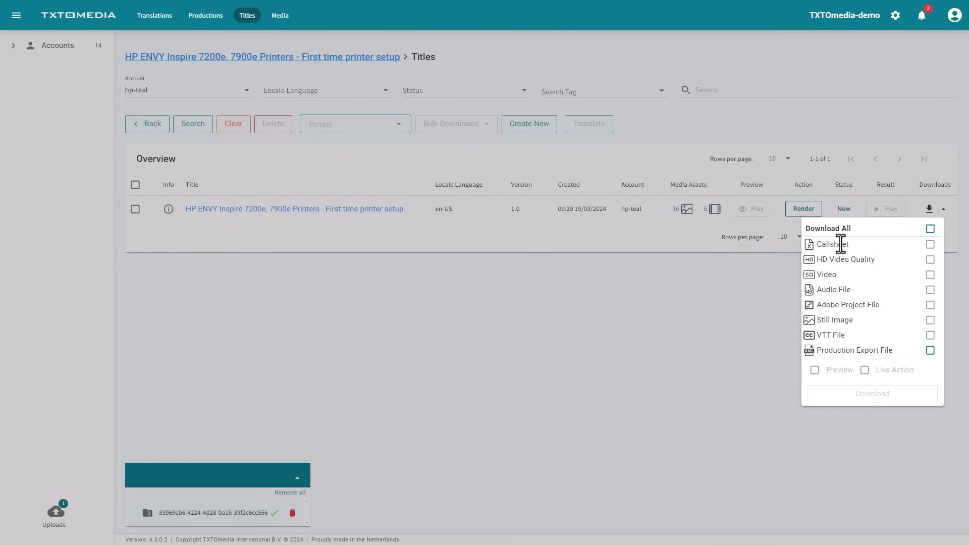
click(786, 268)
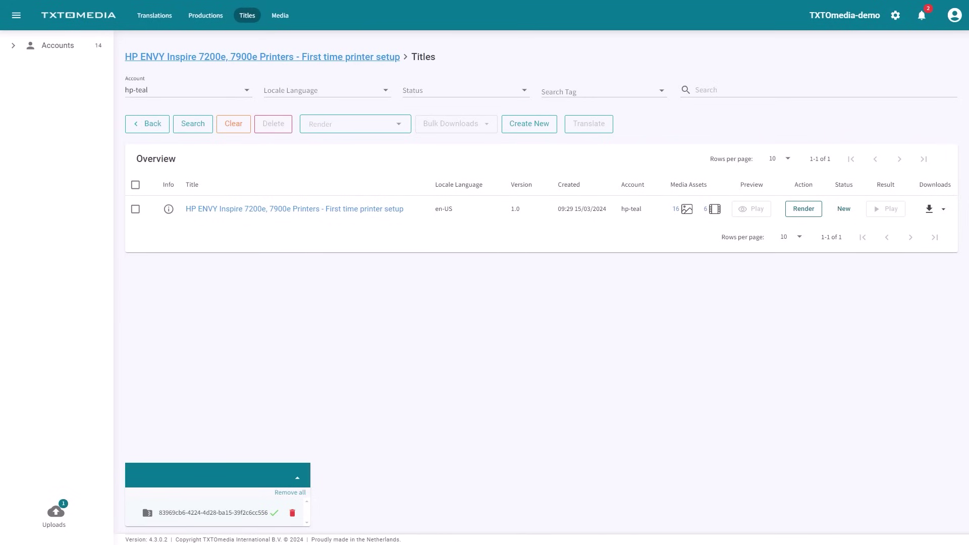
Upload the zipped video fragment package from 'XML for 7200 Setup' onto the HP ENVY Titles page
drag(968, 132, 968, 171)
drag(968, 172, 387, 357)
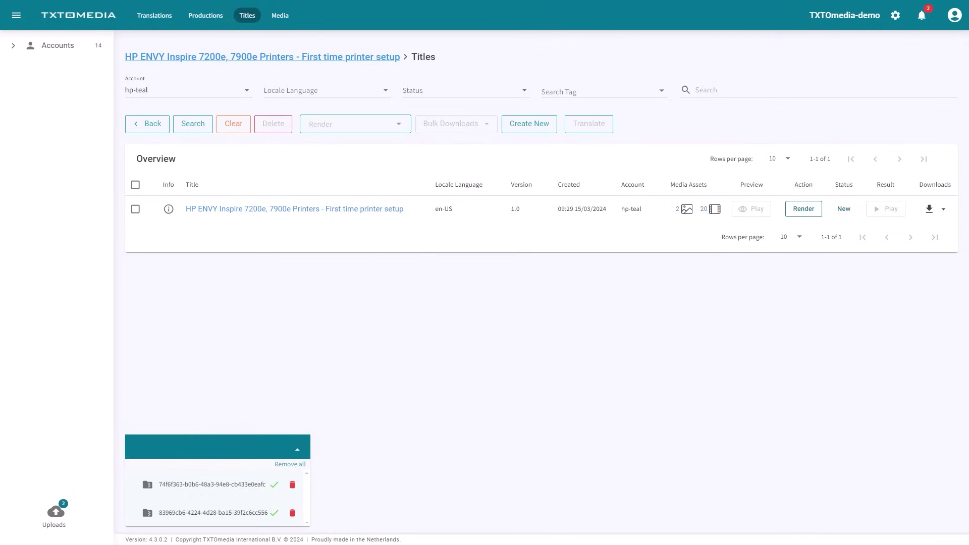
Review the 22 videos now attached to the en-US HP ENVY title
click(714, 211)
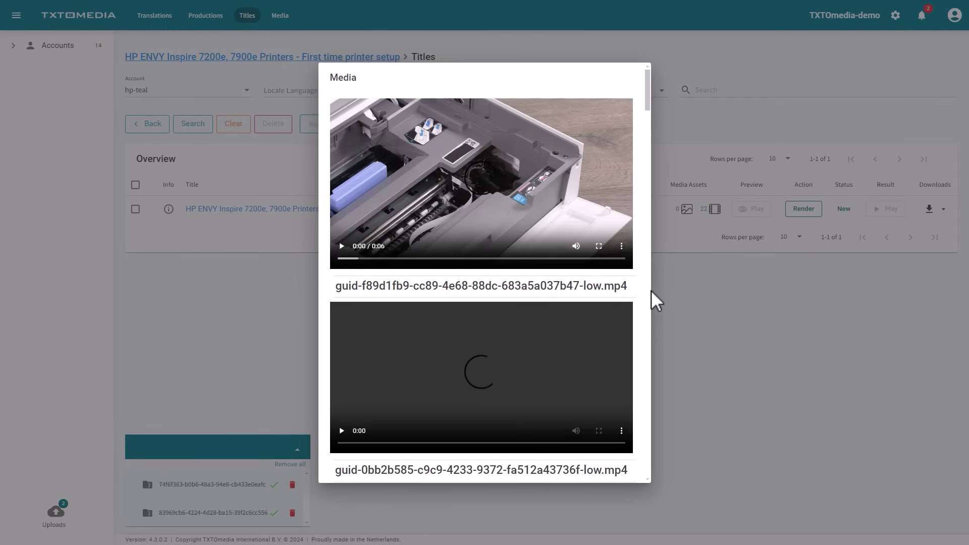
scroll(651, 289, down, 20)
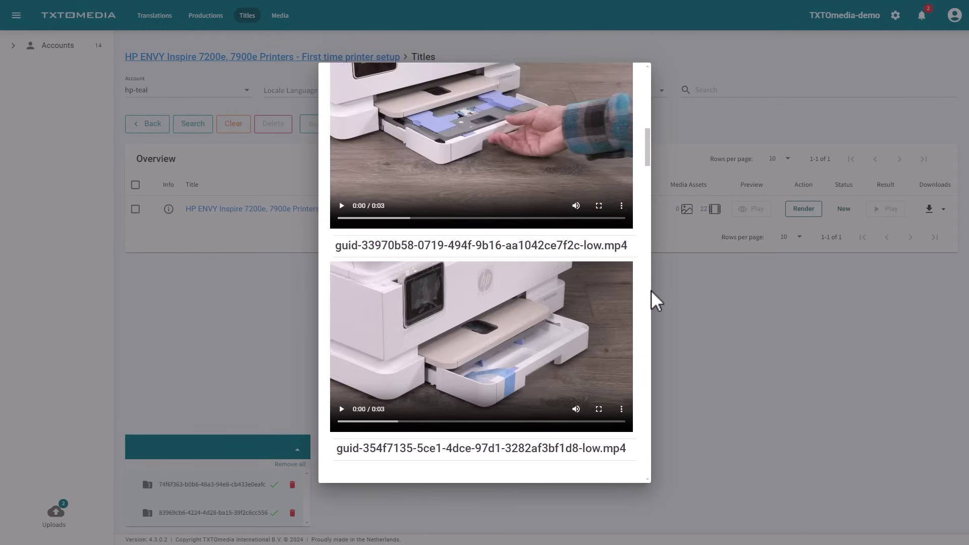
scroll(651, 290, down, 20)
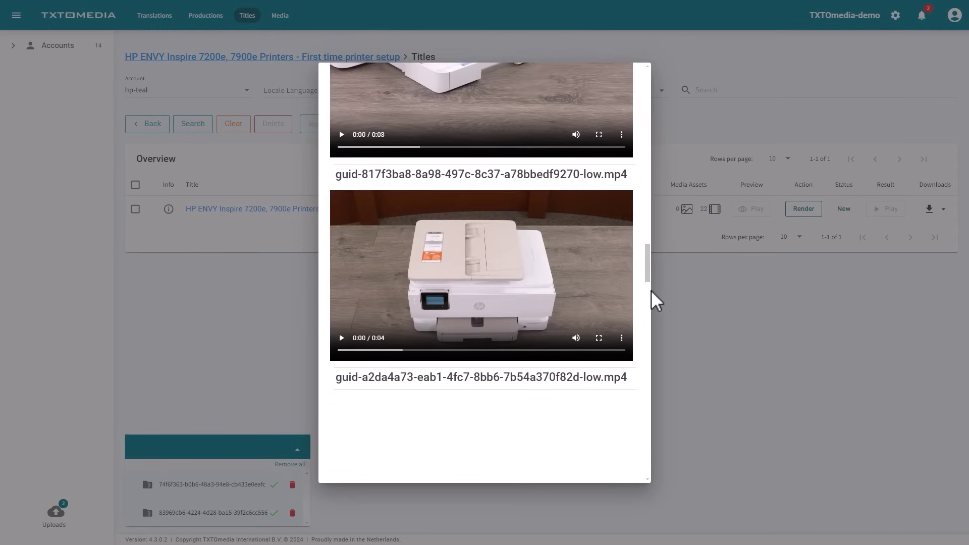
scroll(651, 292, down, 5)
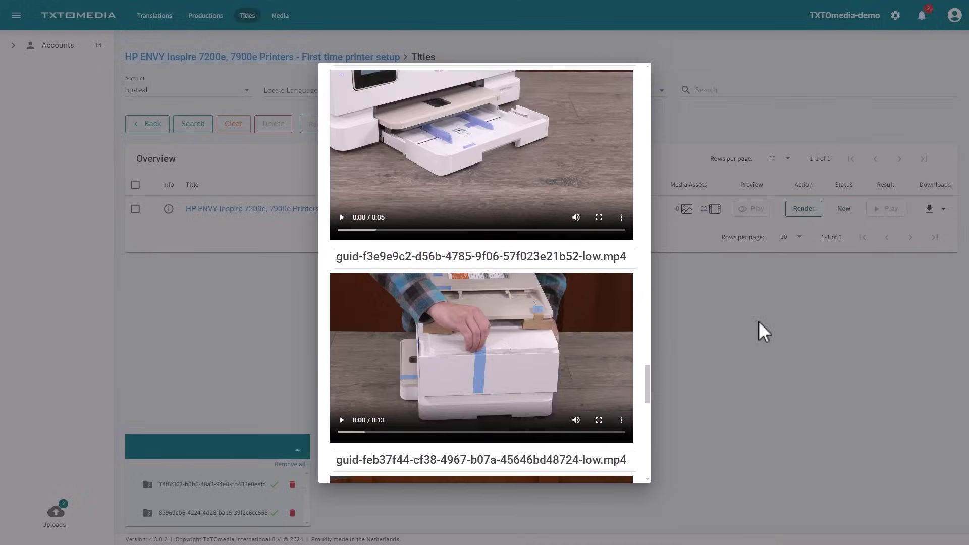
Render the en-US title with Render Type New
click(760, 328)
click(803, 212)
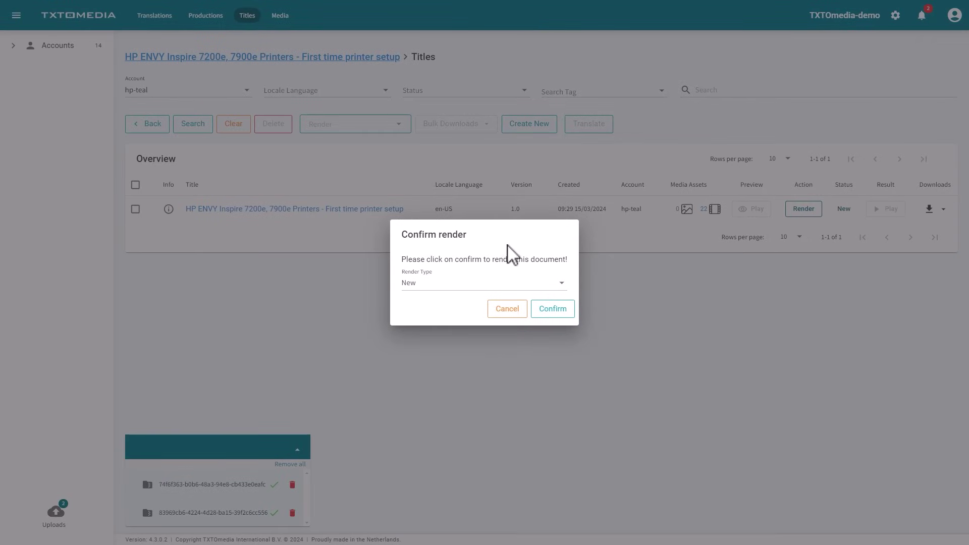
click(553, 310)
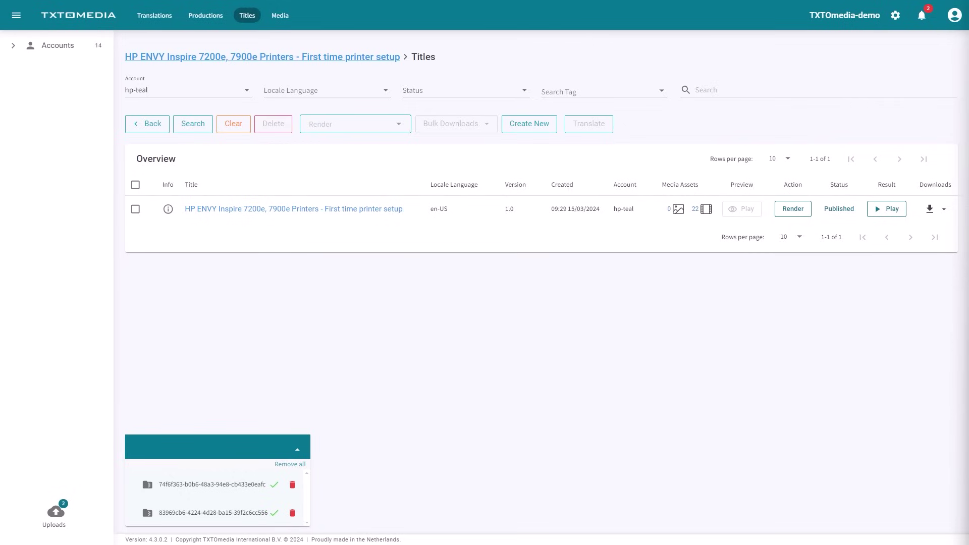
Play the rendered en-US result video, close it, and bring the 'XML for 7200 Setup' folder alongside
click(889, 212)
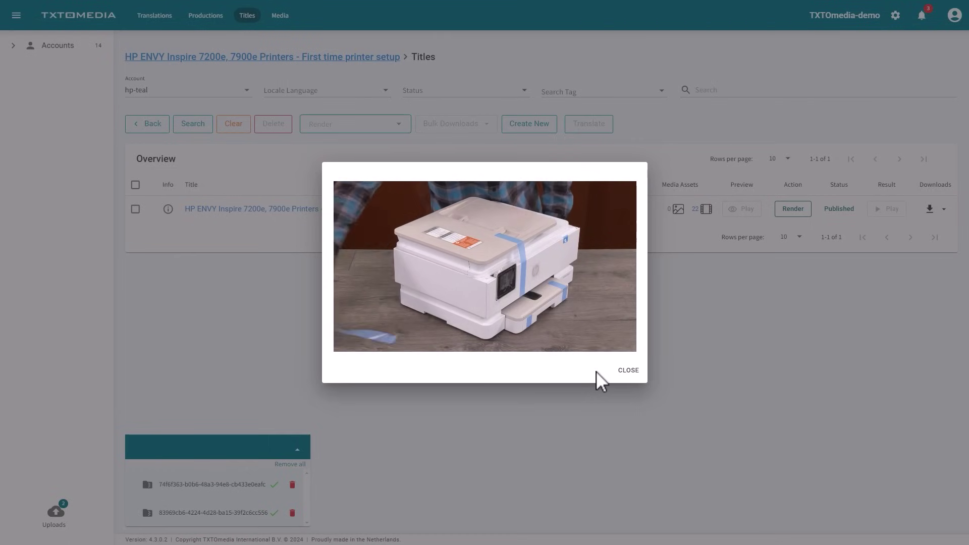
click(626, 370)
drag(968, 167, 795, 83)
Select all language folders except en-US and drag the 14 into TXTOmedia
click(472, 167)
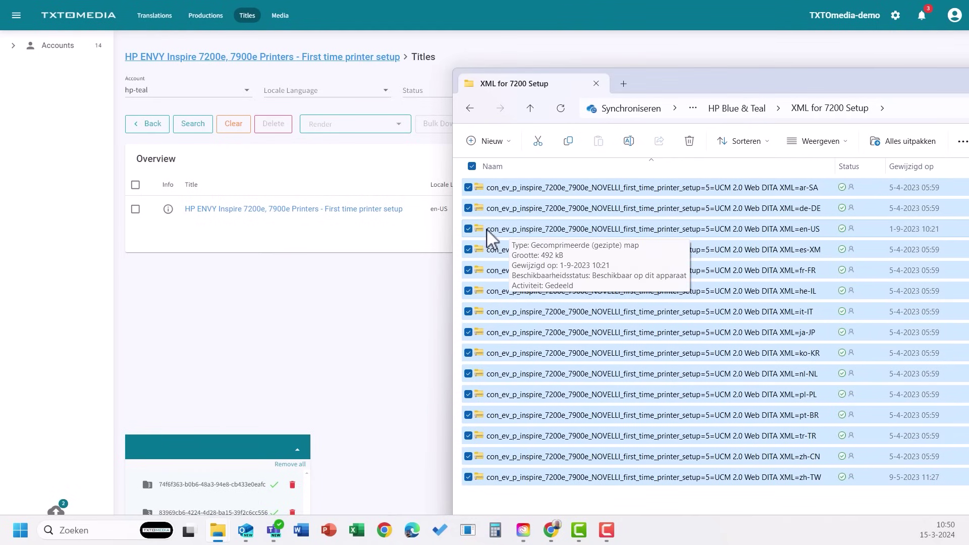
click(468, 229)
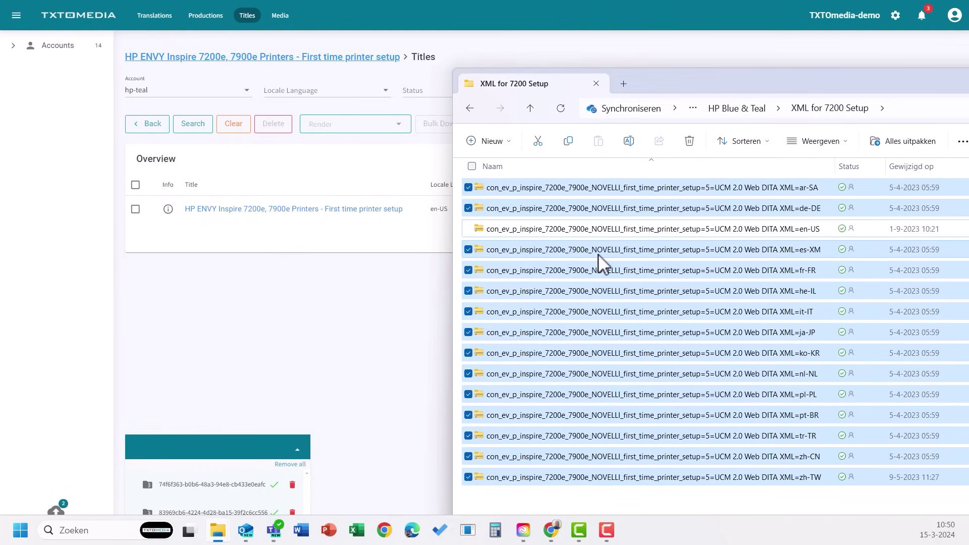
drag(598, 253, 371, 373)
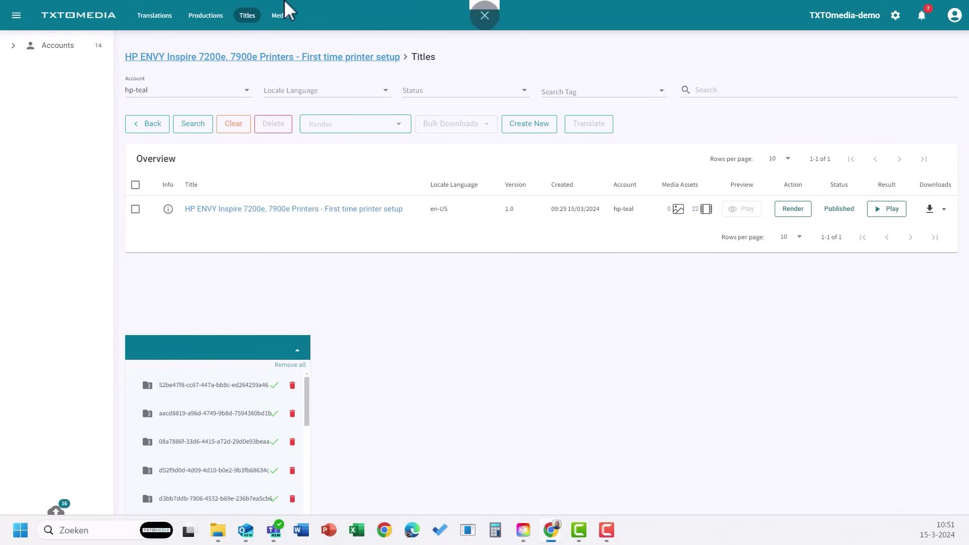
Go to the HP ENVY Inspire production's titles list via Productions
click(206, 16)
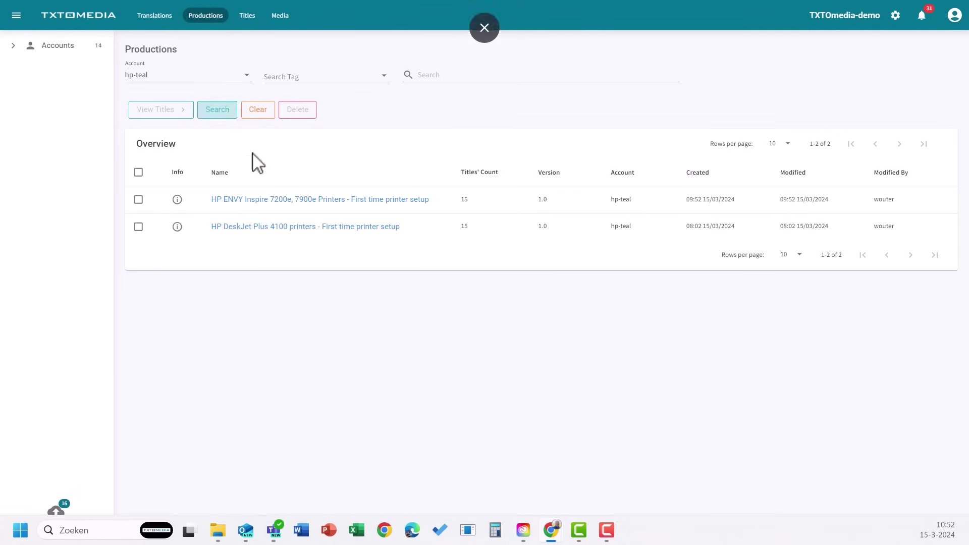
click(275, 200)
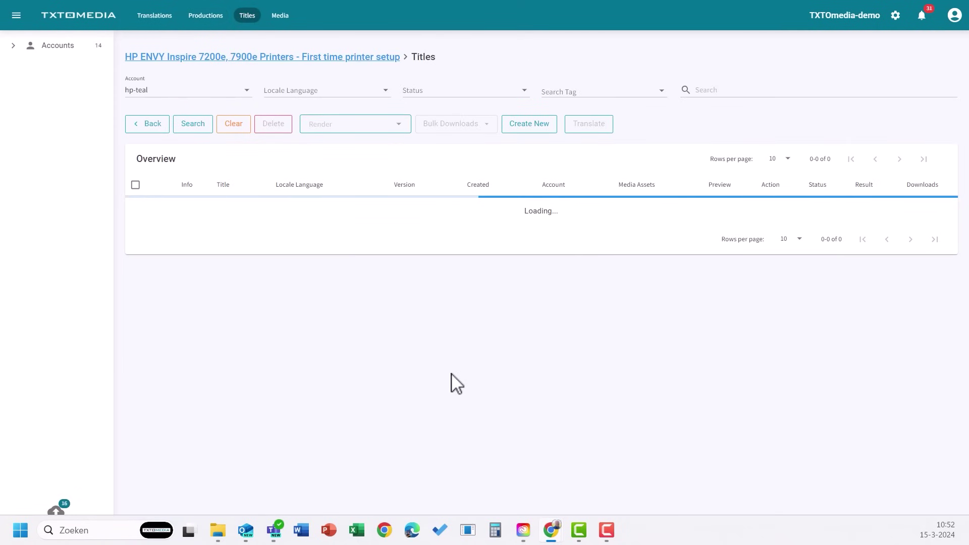
scroll(637, 338, down, 5)
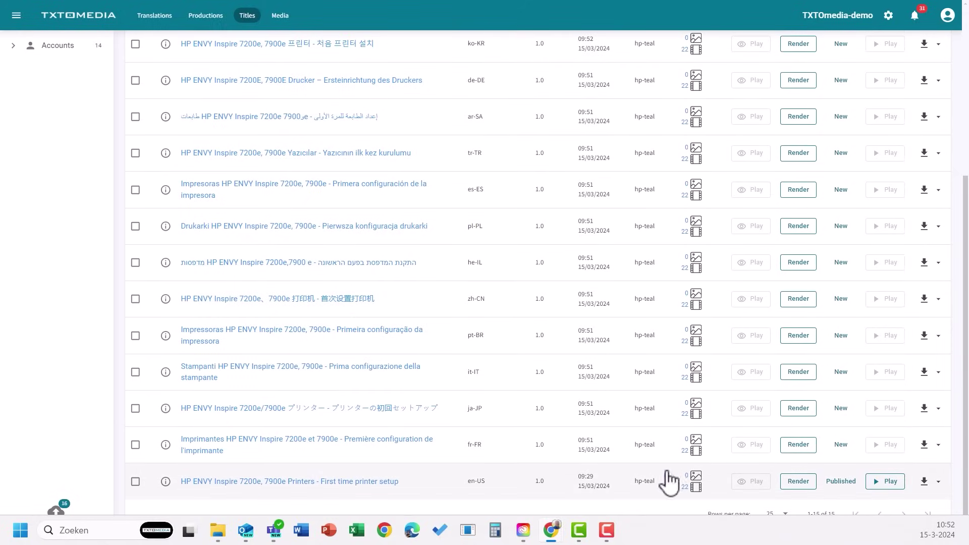
scroll(314, 368, up, 5)
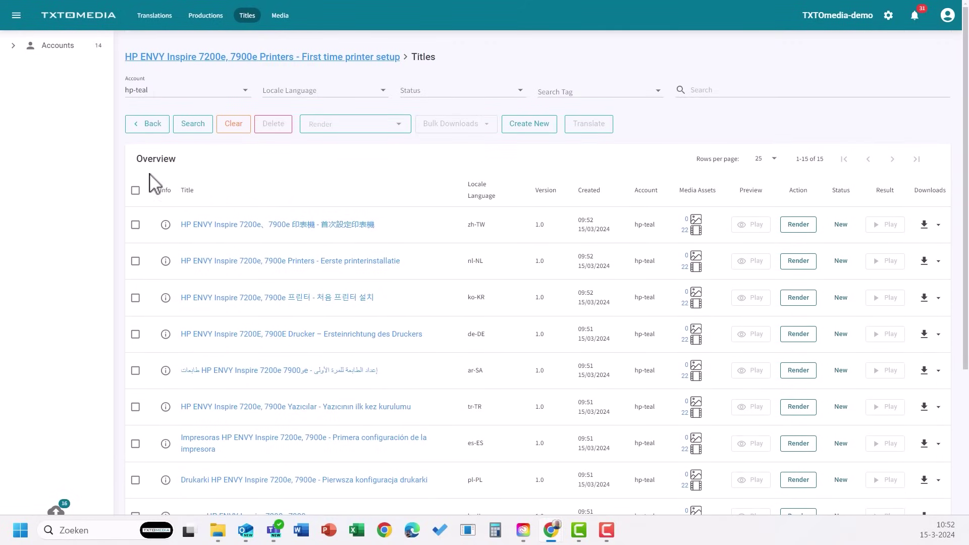
Select the 14 translated titles and render them as Live action
click(136, 191)
scroll(314, 303, down, 5)
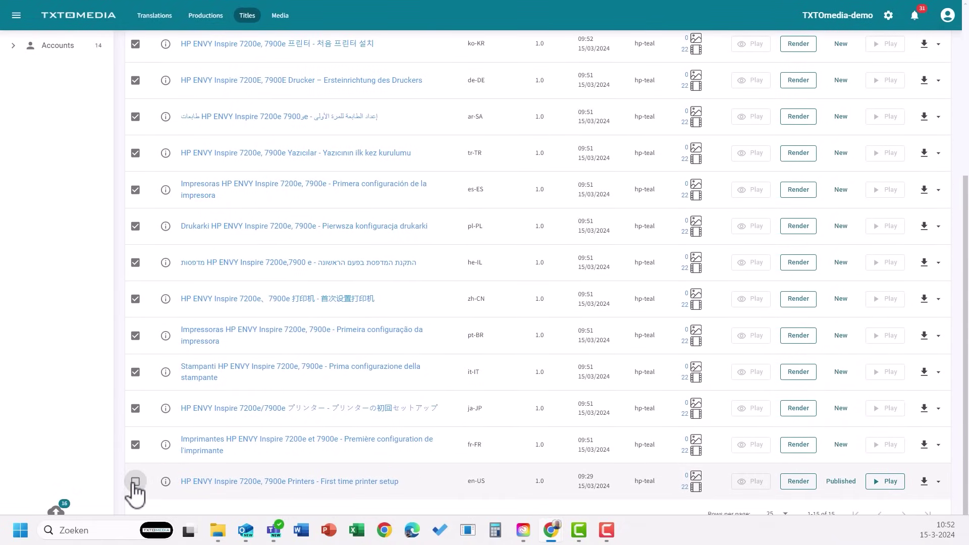
scroll(447, 401, up, 5)
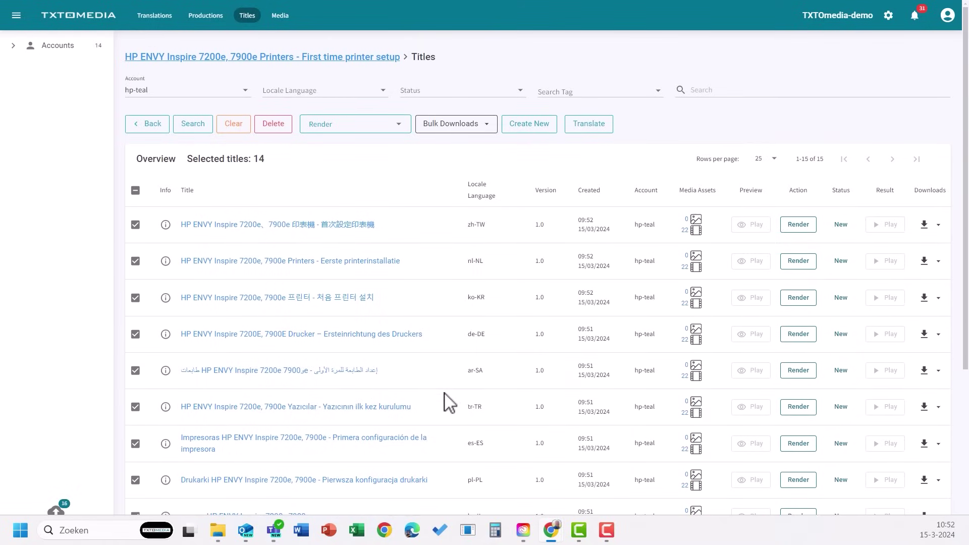
click(329, 137)
click(331, 171)
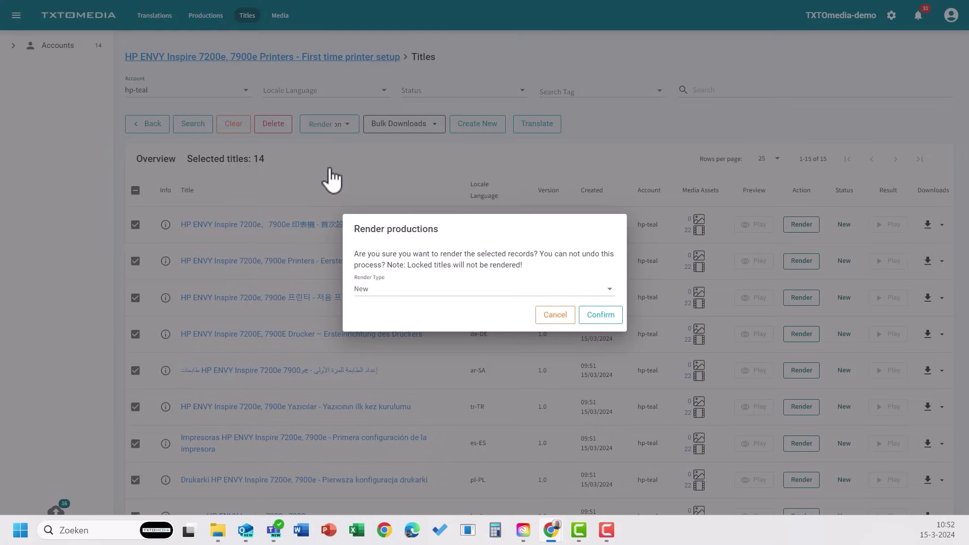
click(592, 320)
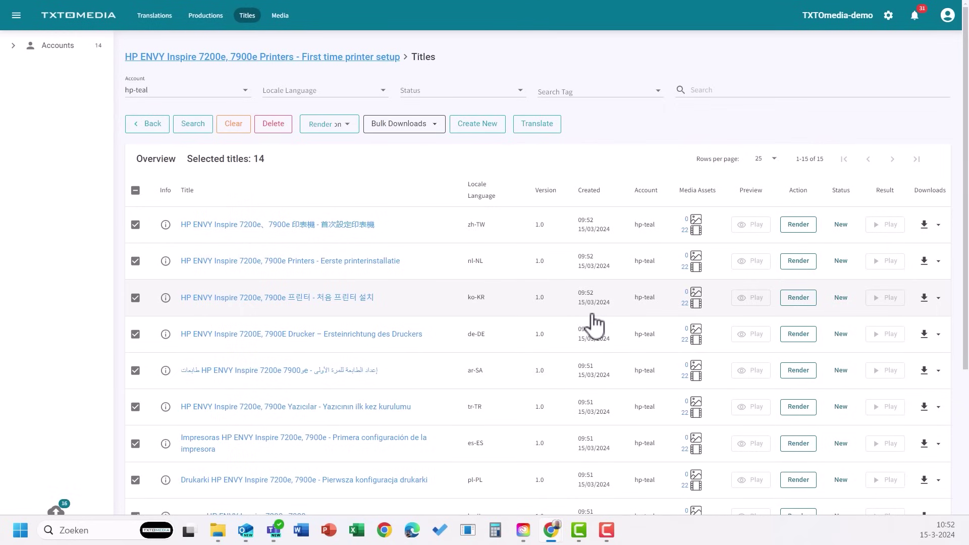
scroll(845, 353, down, 4)
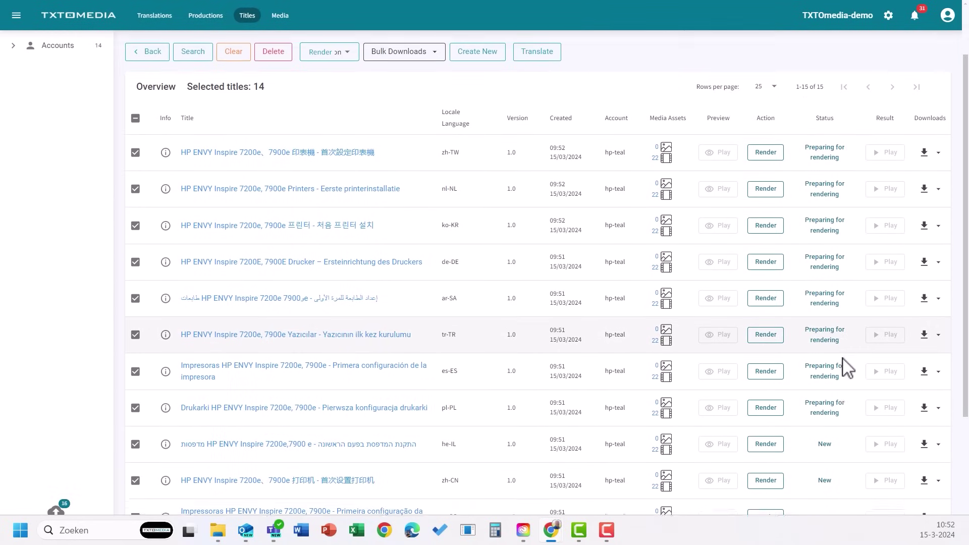
scroll(846, 373, down, 2)
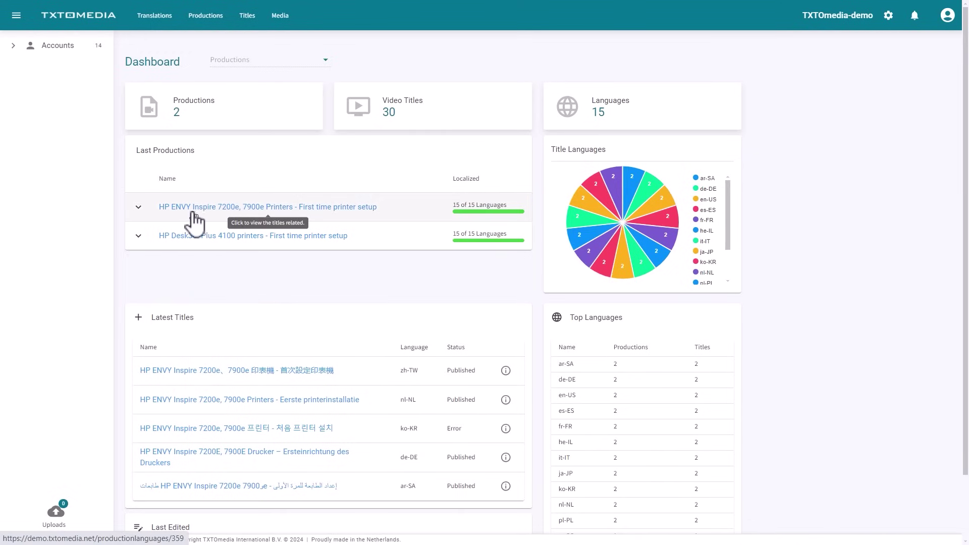
Expand HP ENVY Inspire under Last Productions to list its 15 localized titles
click(138, 208)
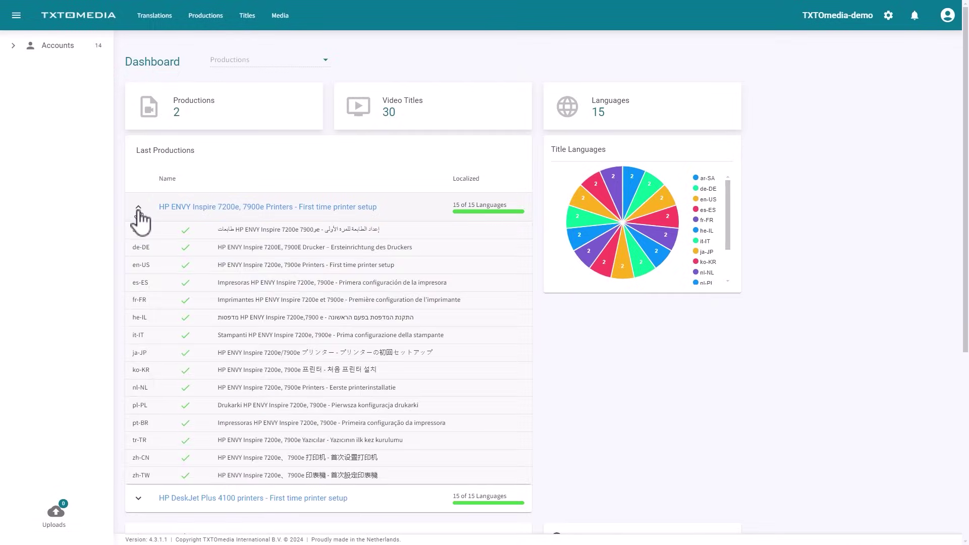